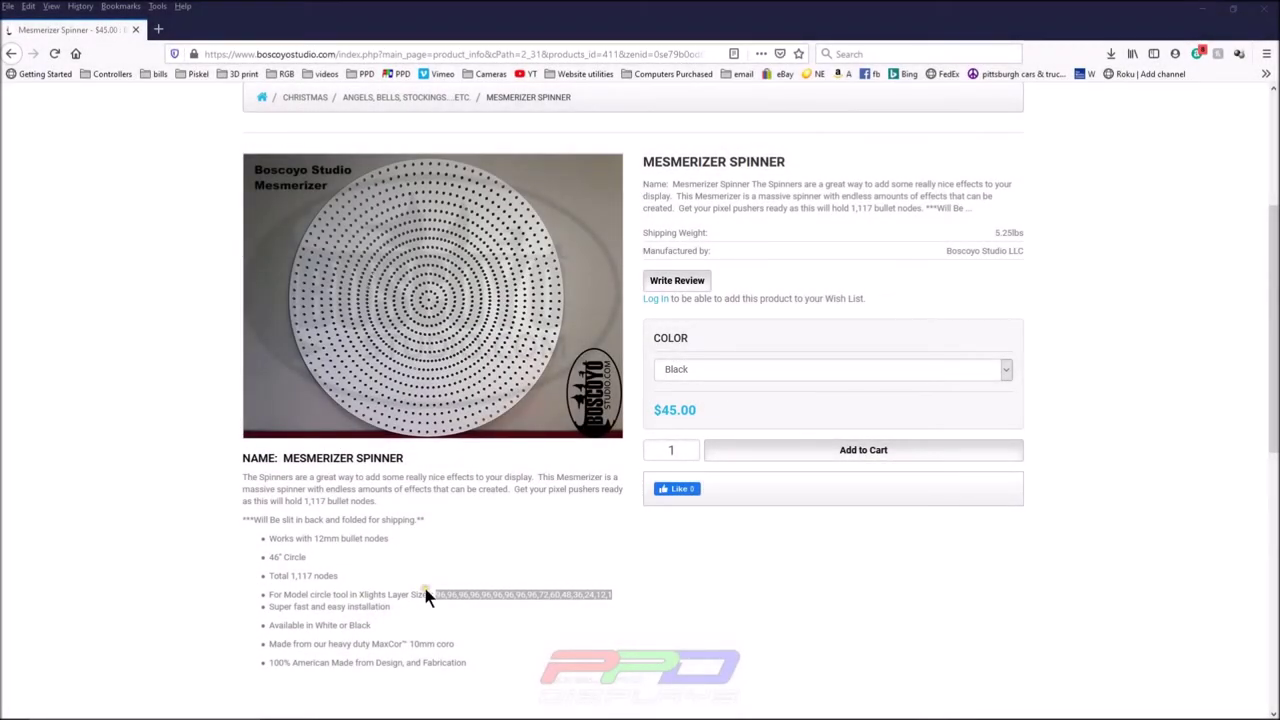
# Step: Highlight the 1,117 node count in the Mesmerizer Spinner page description
pyautogui.click(435, 595)
pyautogui.moveTo(609, 603)
pyautogui.mouseDown()
pyautogui.moveTo(520, 596)
pyautogui.moveTo(592, 596)
pyautogui.mouseUp()
pyautogui.click(325, 597)
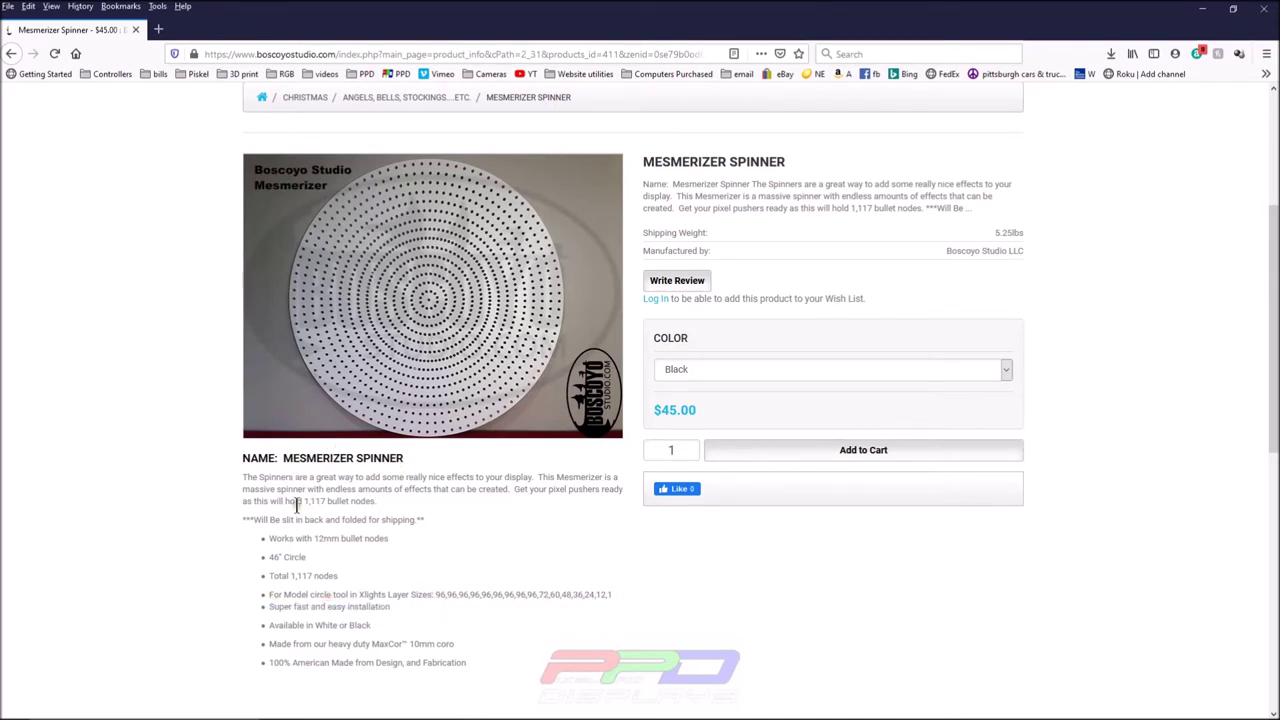
pyautogui.moveTo(303, 503); pyautogui.dragTo(334, 504)
# Step: Copy the full layer sizes number list and minimise Firefox
pyautogui.moveTo(612, 596); pyautogui.dragTo(436, 596)
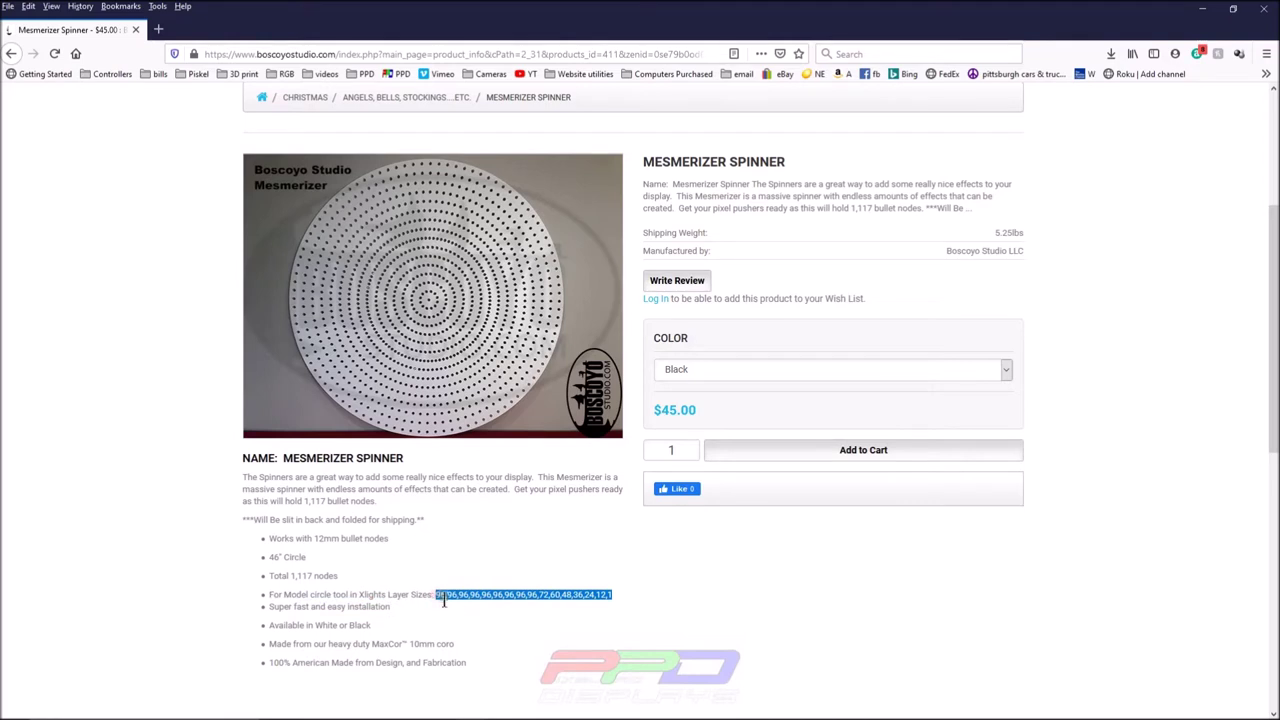
pyautogui.rightClick(453, 599)
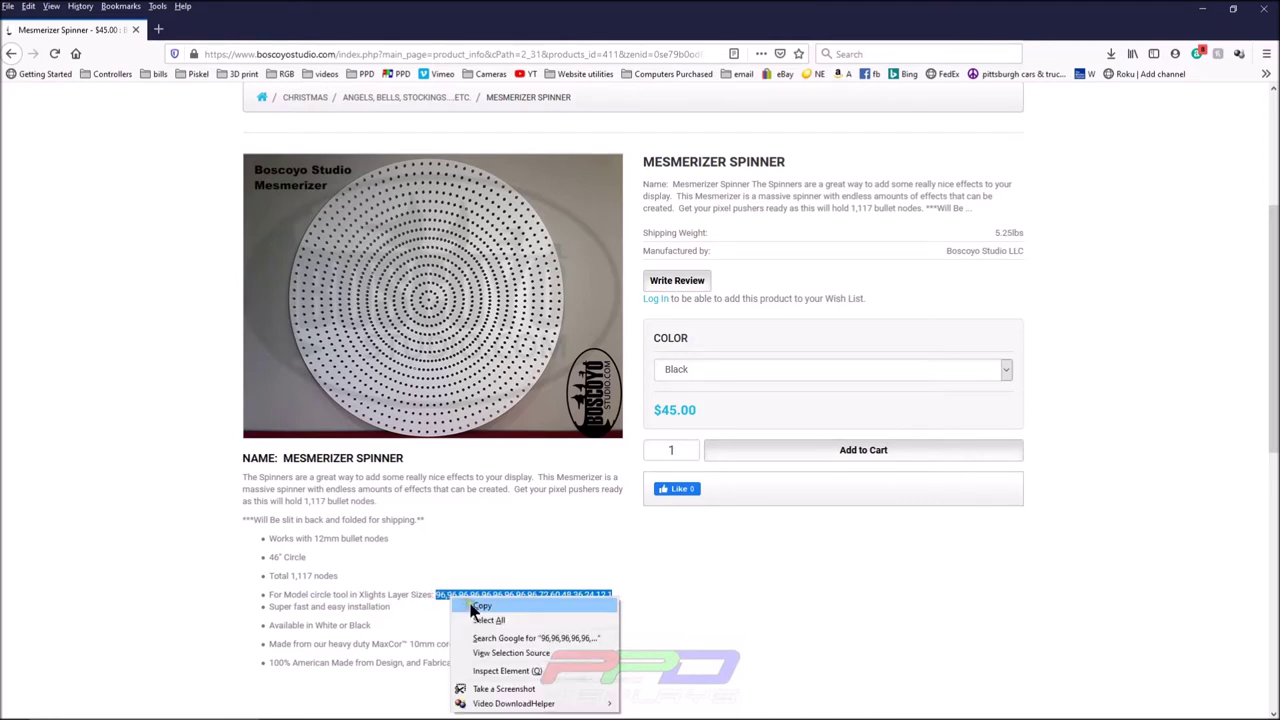
pyautogui.click(478, 606)
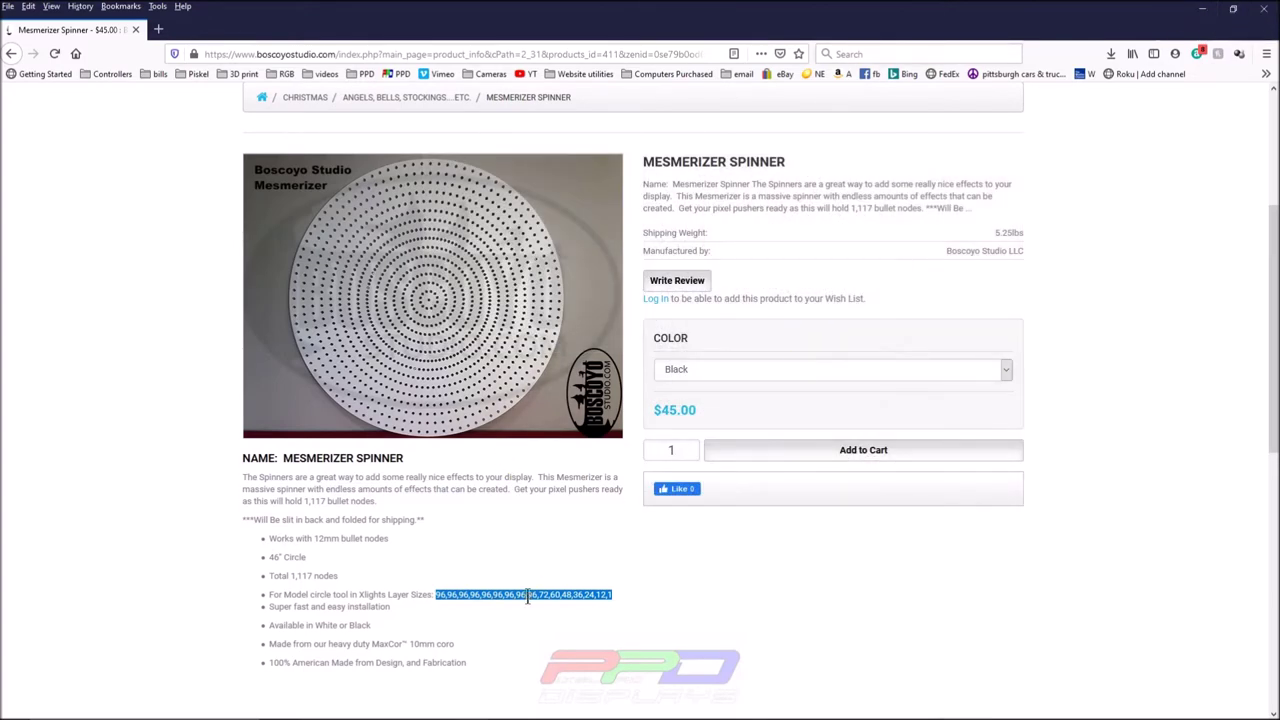
pyautogui.click(1201, 9)
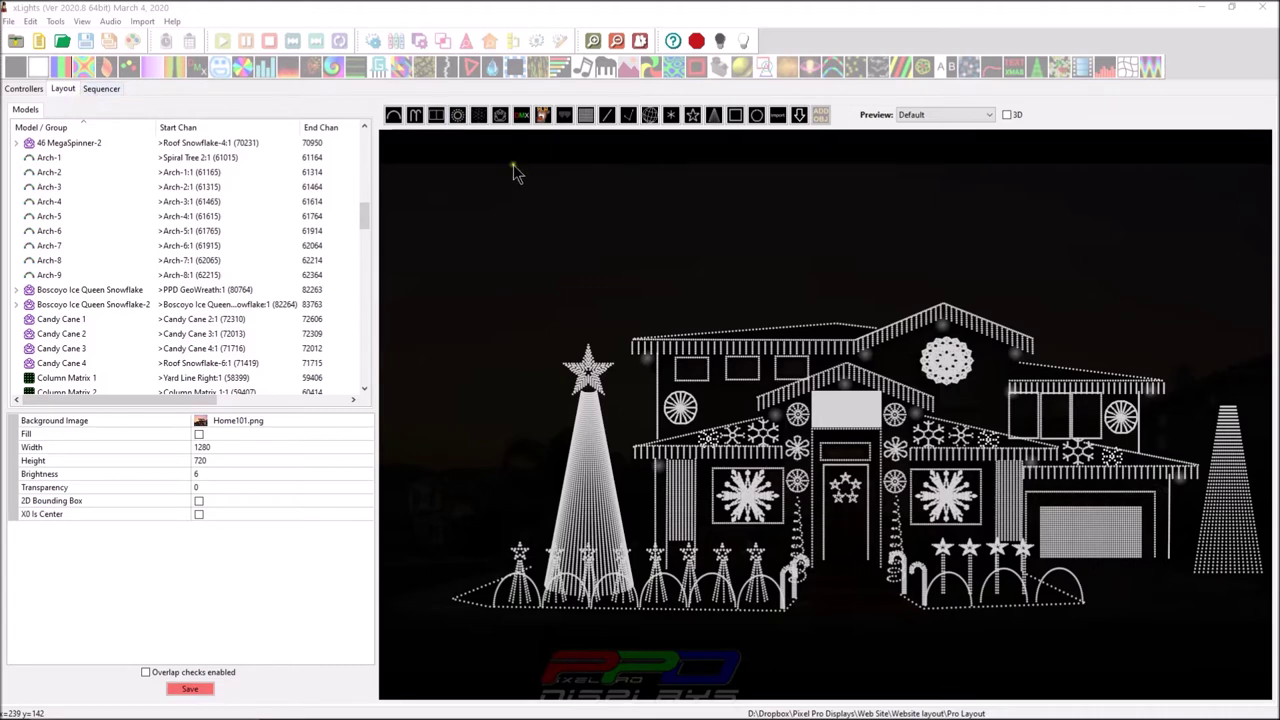
# Step: Draw a circle model in the sky with 1117 nodes, center 1%, and the pasted Mesmerizer layer sizes
pyautogui.click(458, 116)
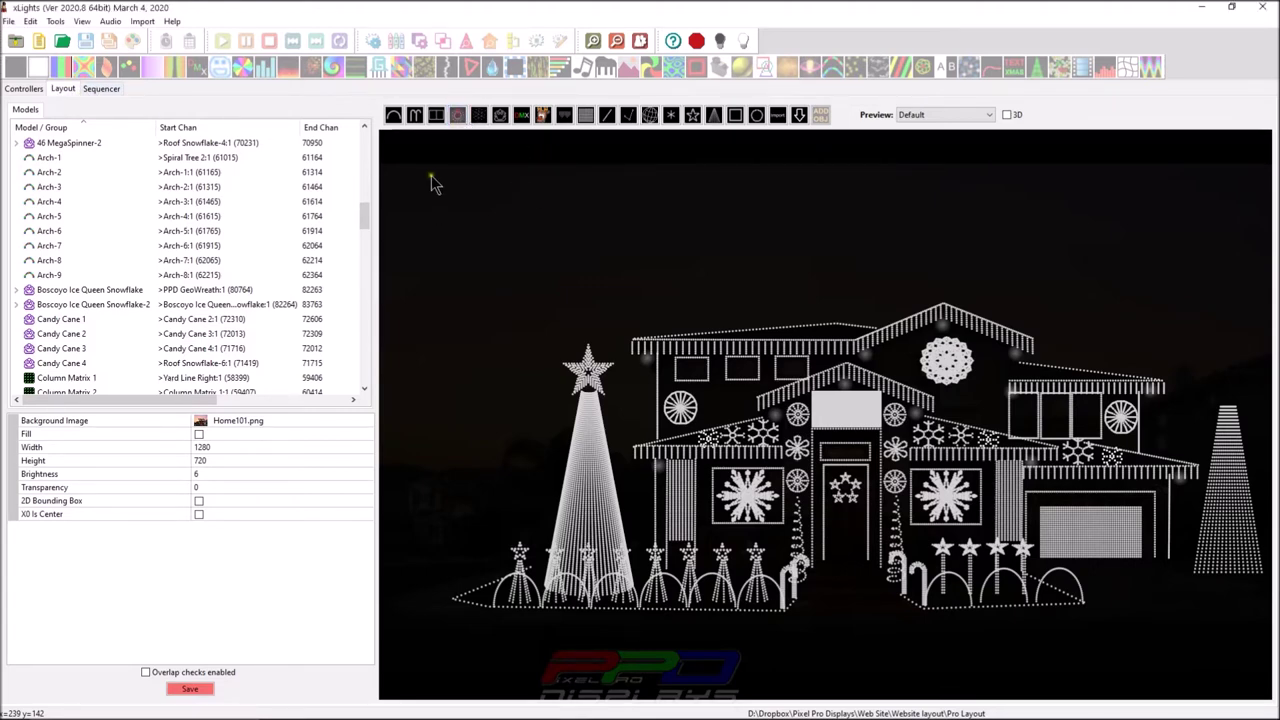
pyautogui.moveTo(428, 172); pyautogui.dragTo(591, 317)
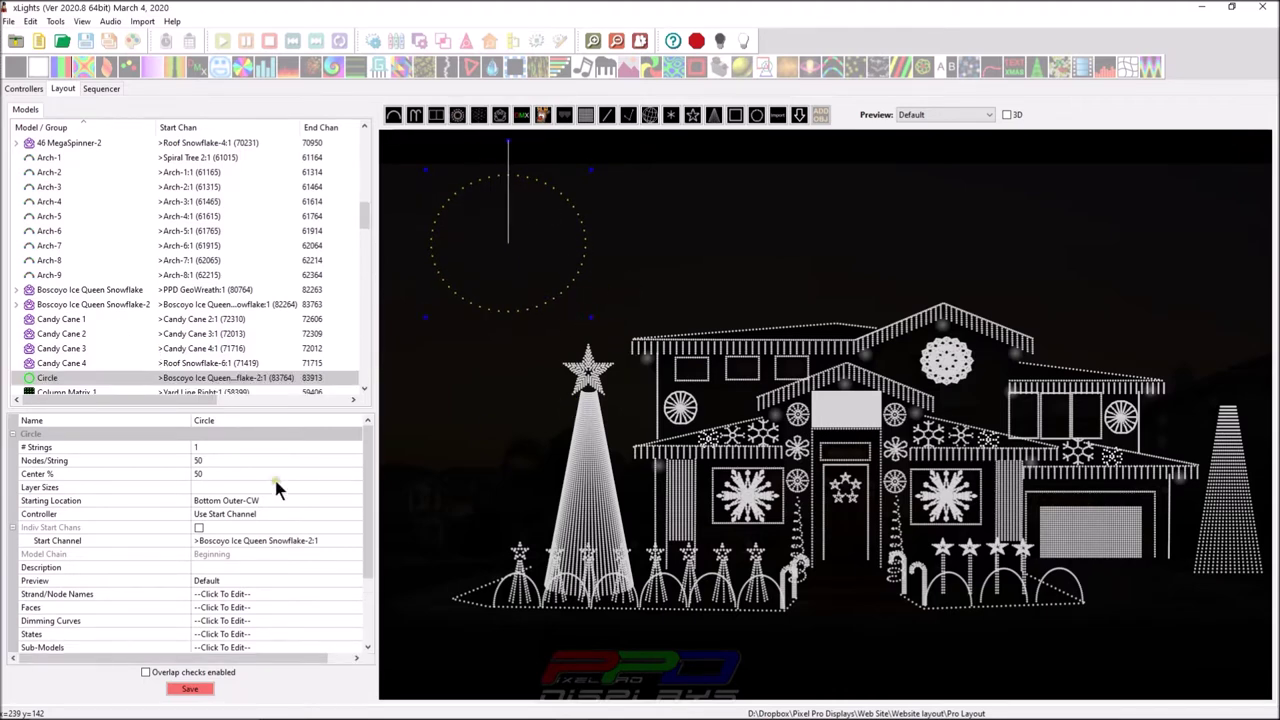
pyautogui.click(207, 460)
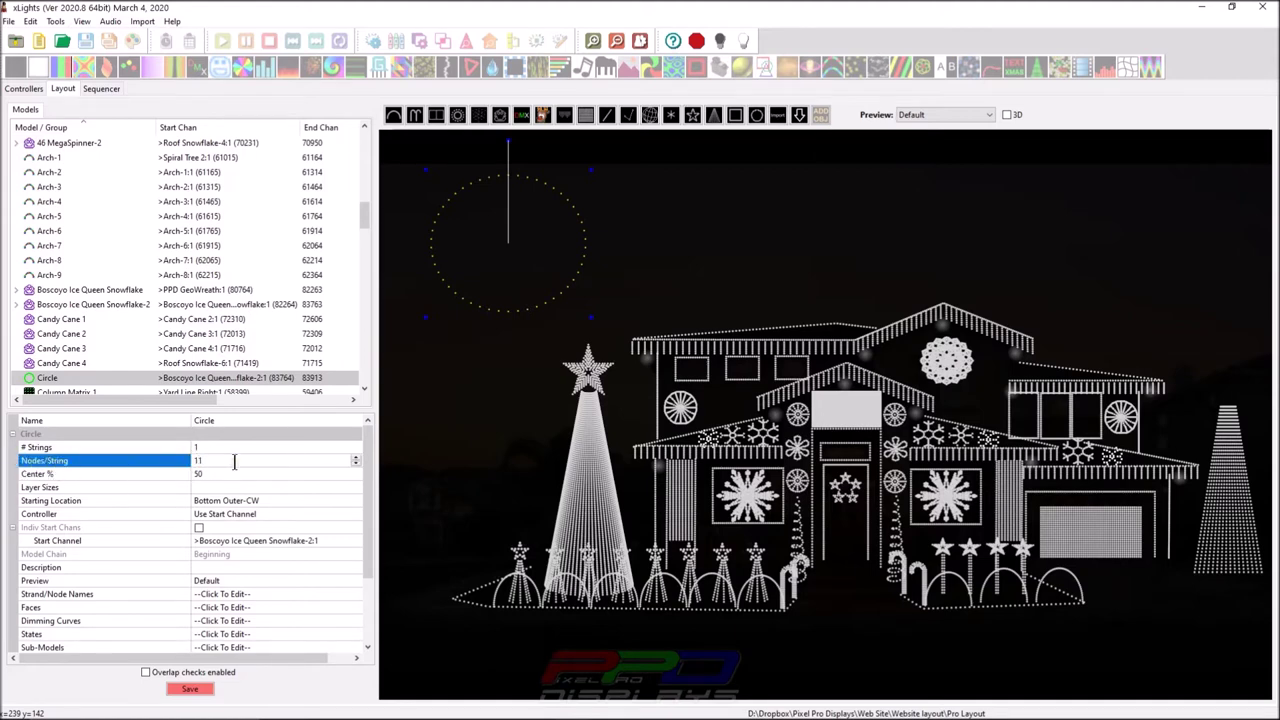
pyautogui.press('Tab')
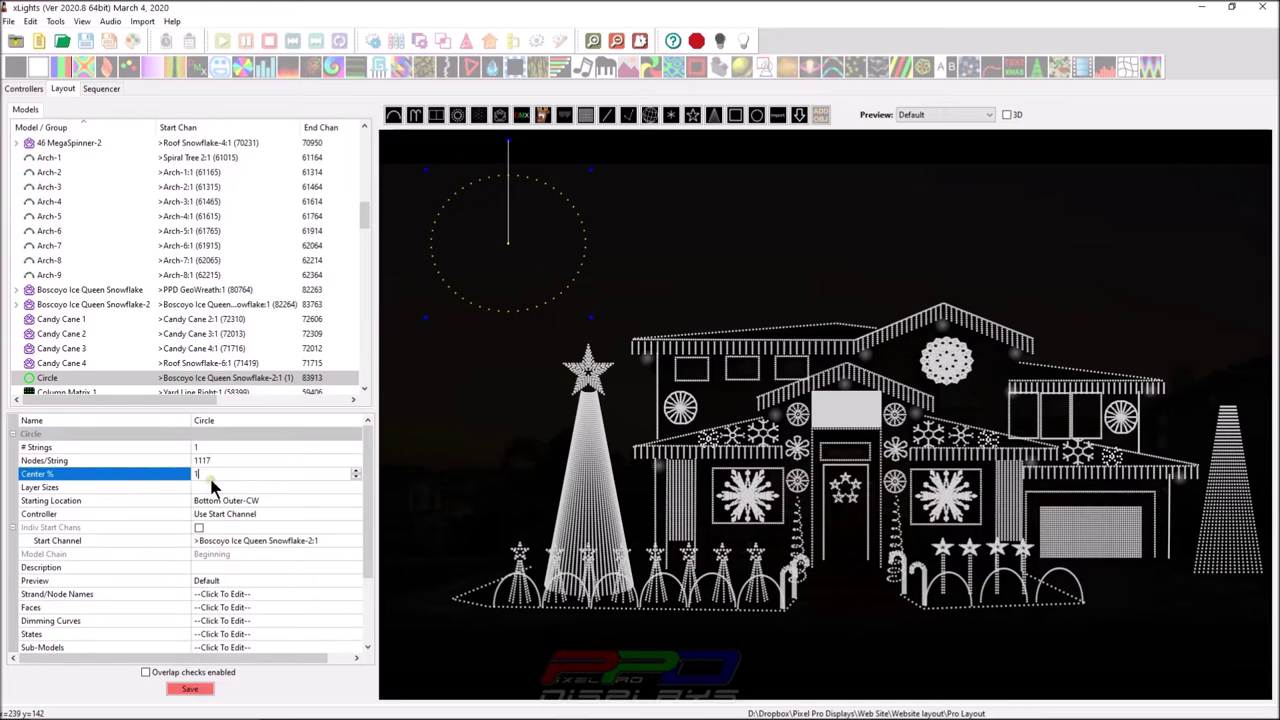
pyautogui.press('Tab')
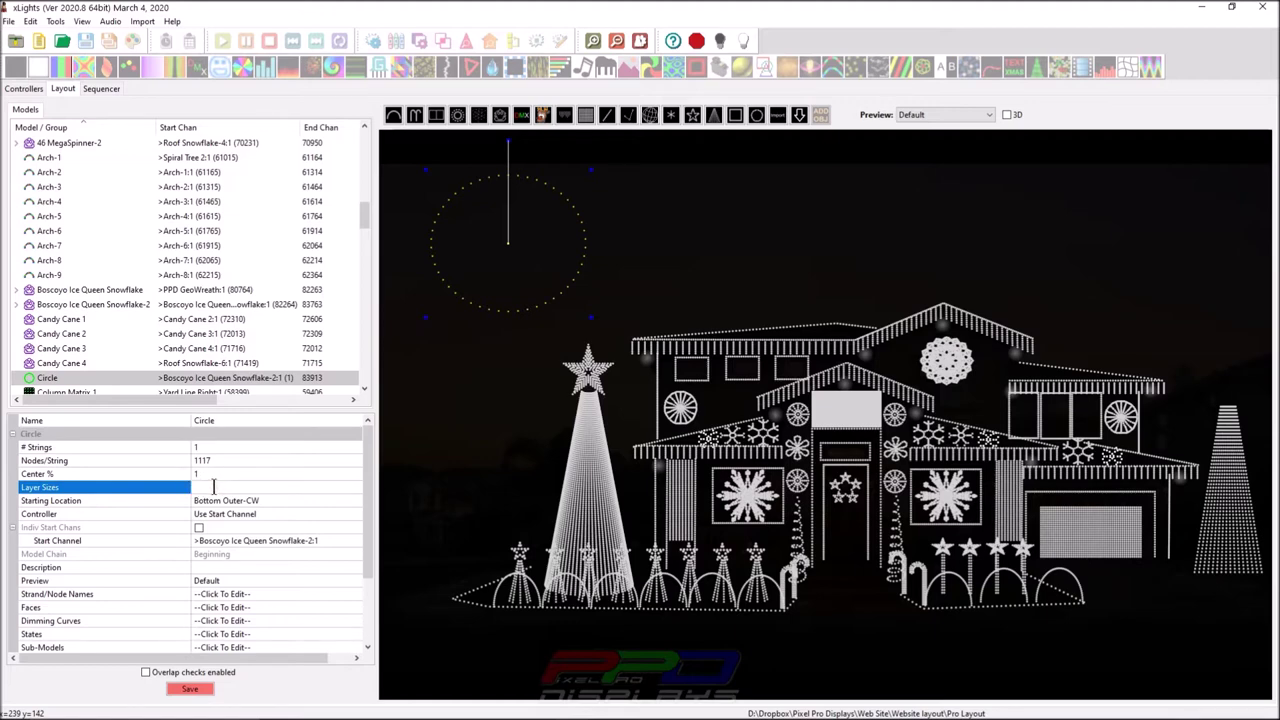
pyautogui.hotkey('ctrl', 'v')
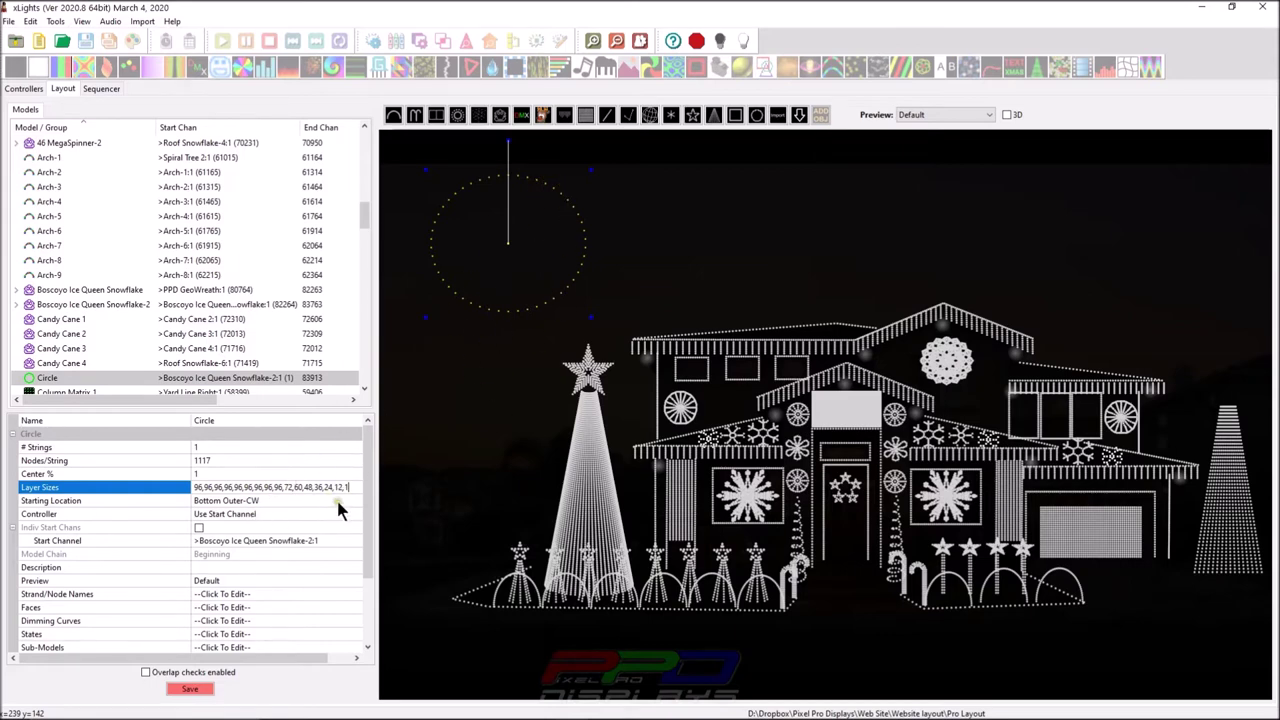
# Step: Commit the layer sizes so the circle fills with concentric rings, then review its starting location
pyautogui.click(252, 474)
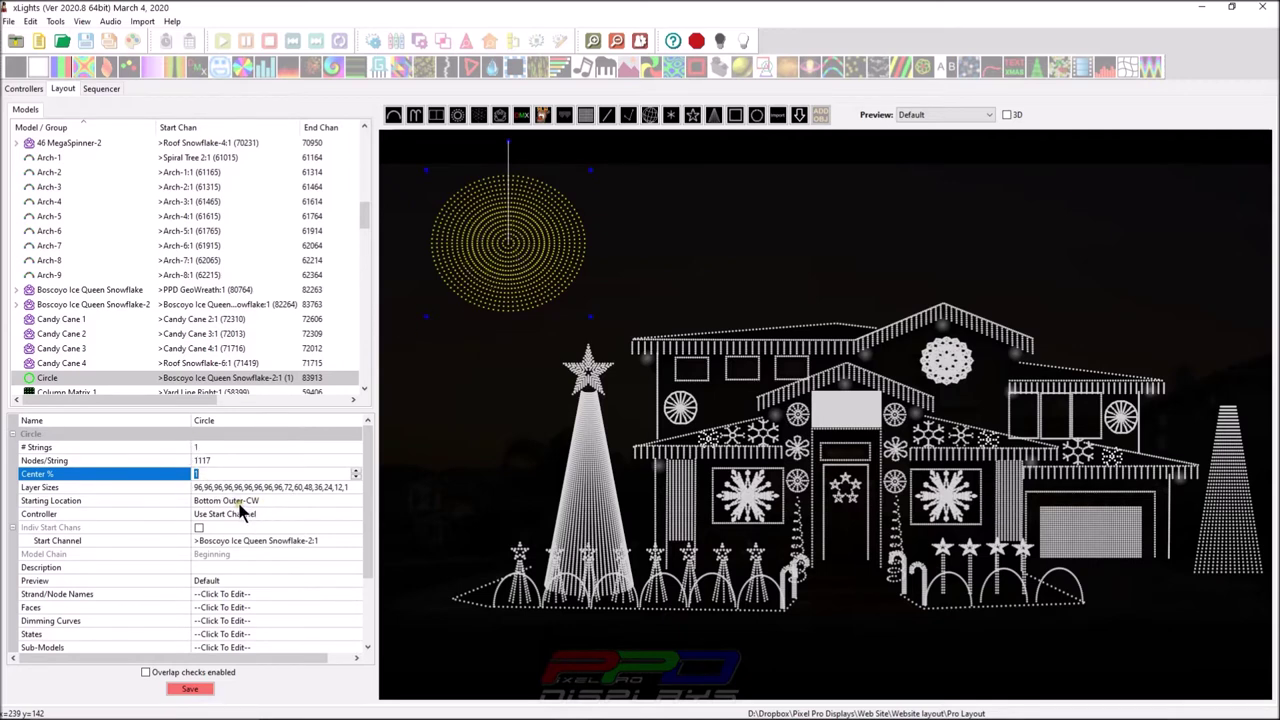
pyautogui.click(206, 500)
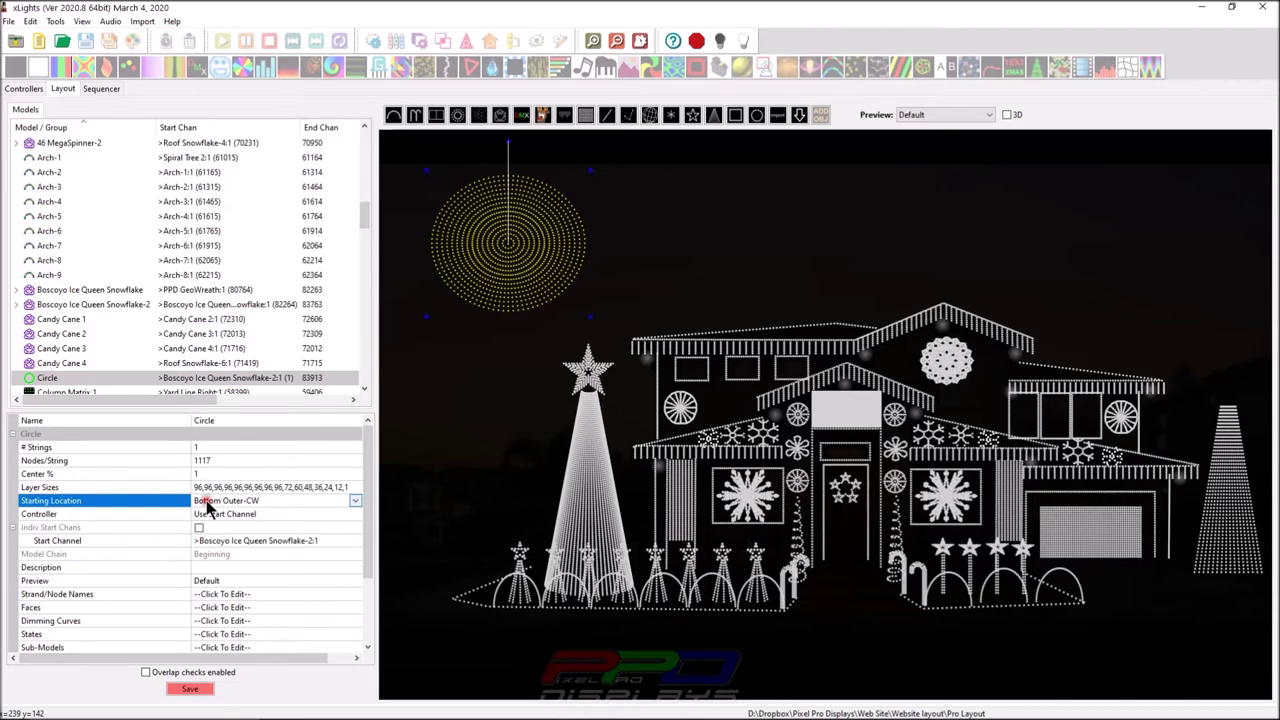
pyautogui.rightClick(517, 238)
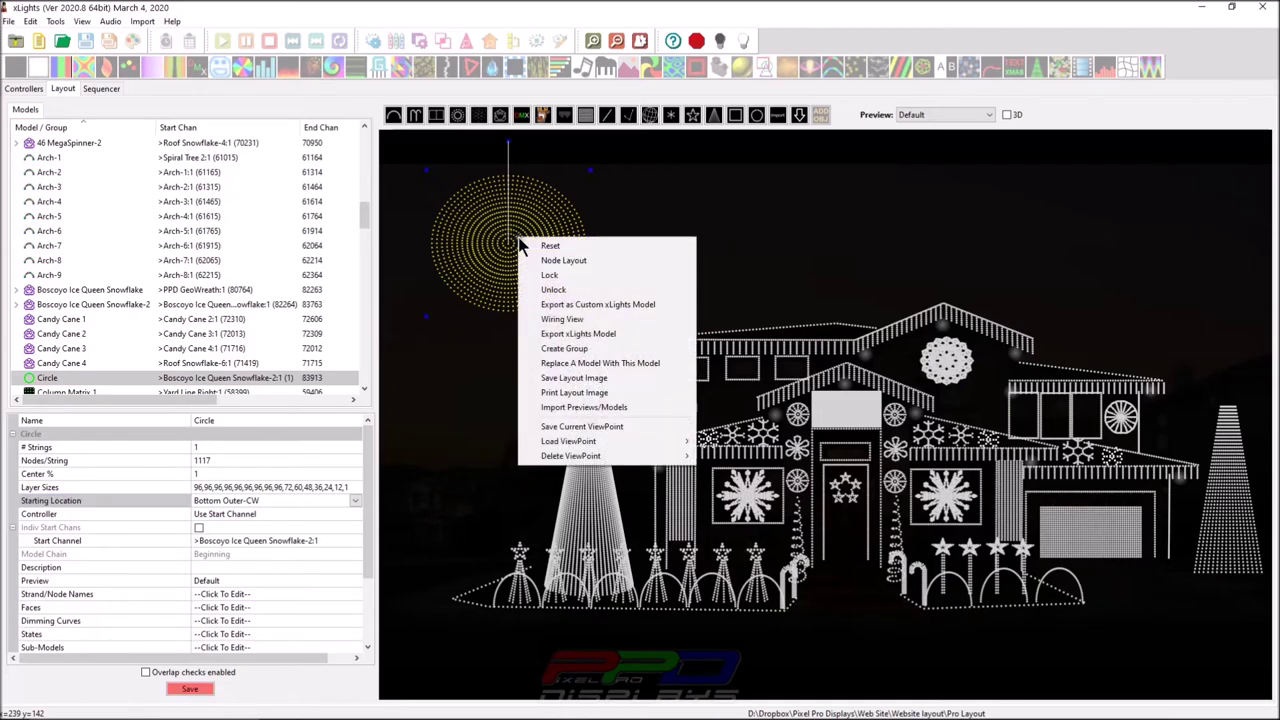
pyautogui.click(560, 320)
pyautogui.moveTo(383, 418); pyautogui.dragTo(966, 715)
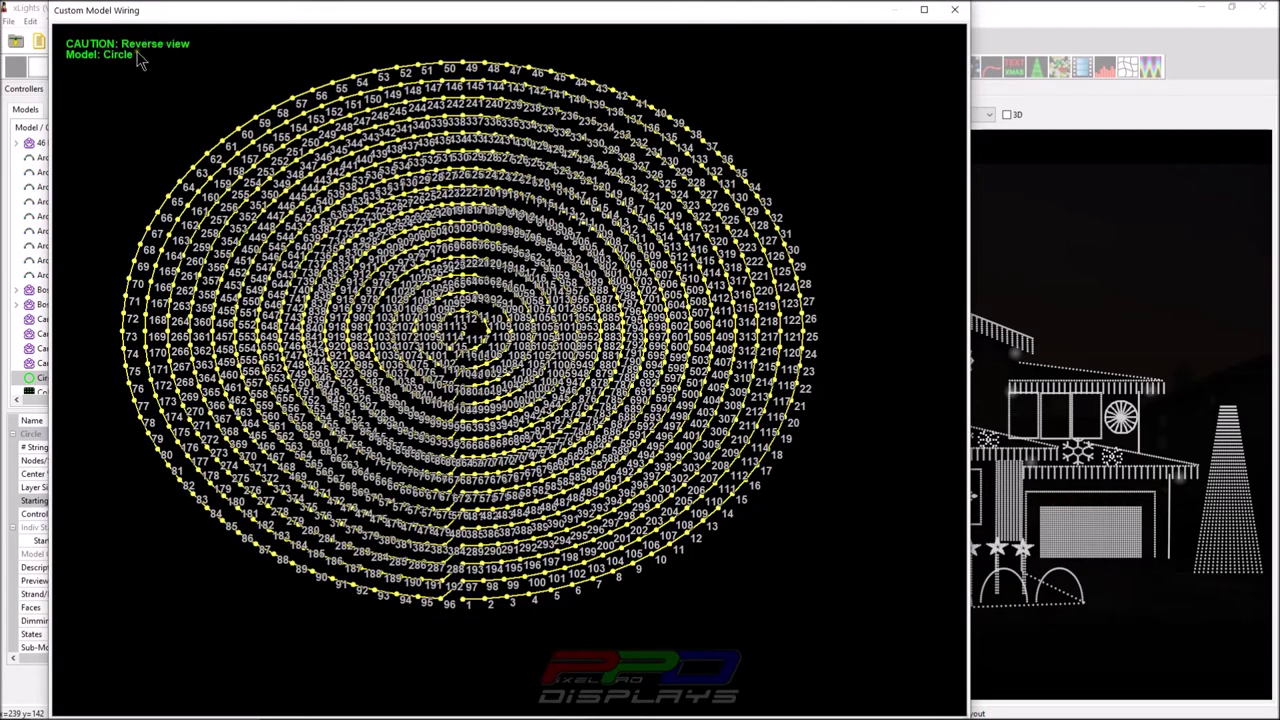
pyautogui.moveTo(265, 10); pyautogui.dragTo(968, 243)
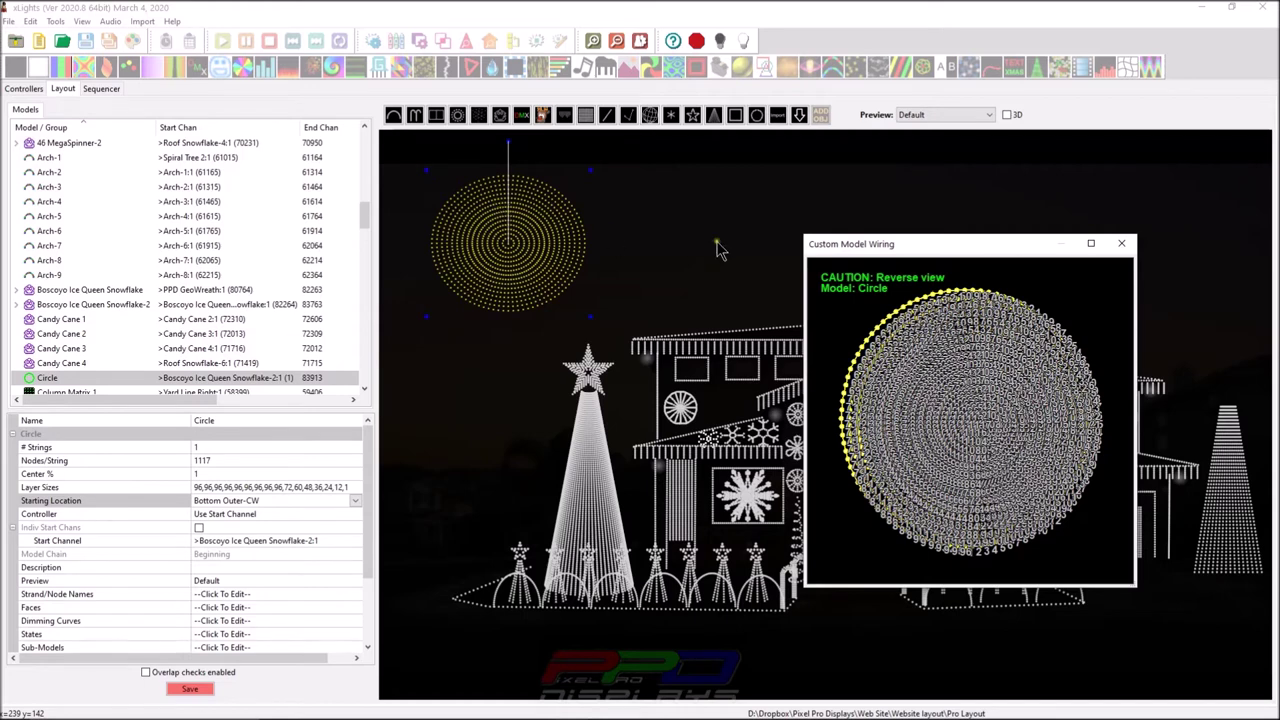
pyautogui.click(835, 315)
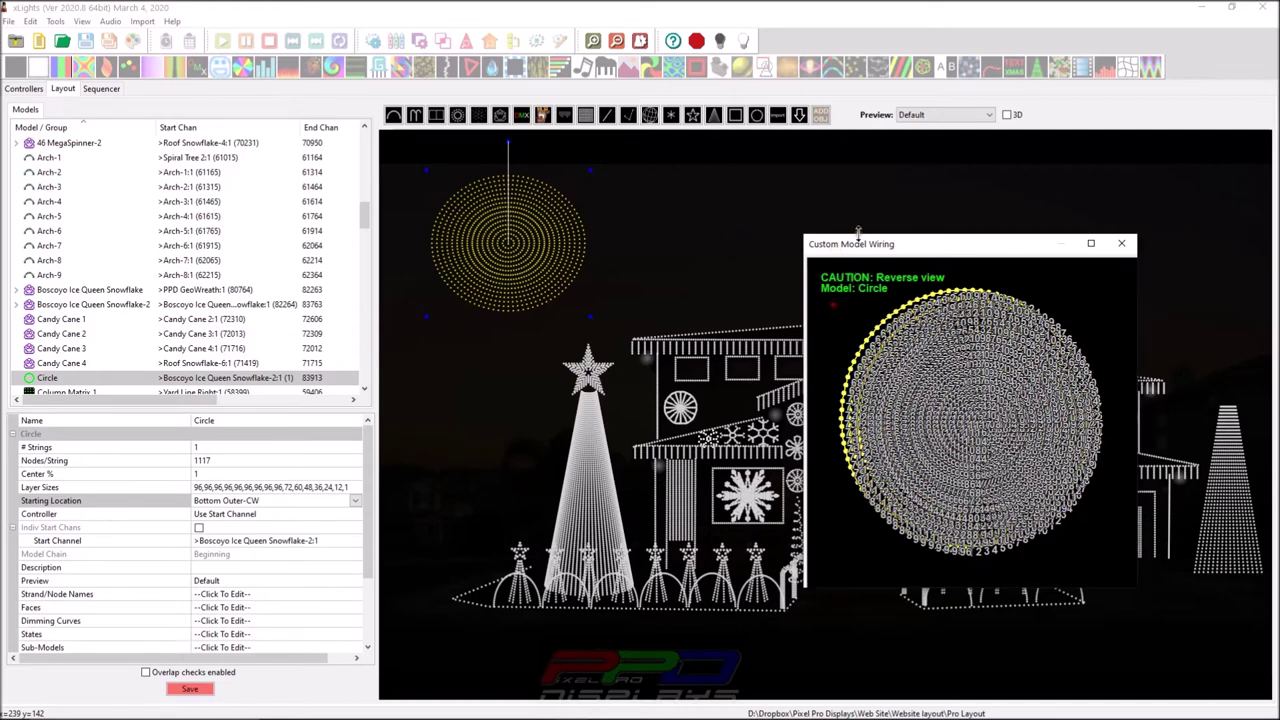
pyautogui.moveTo(802, 235); pyautogui.dragTo(122, 2)
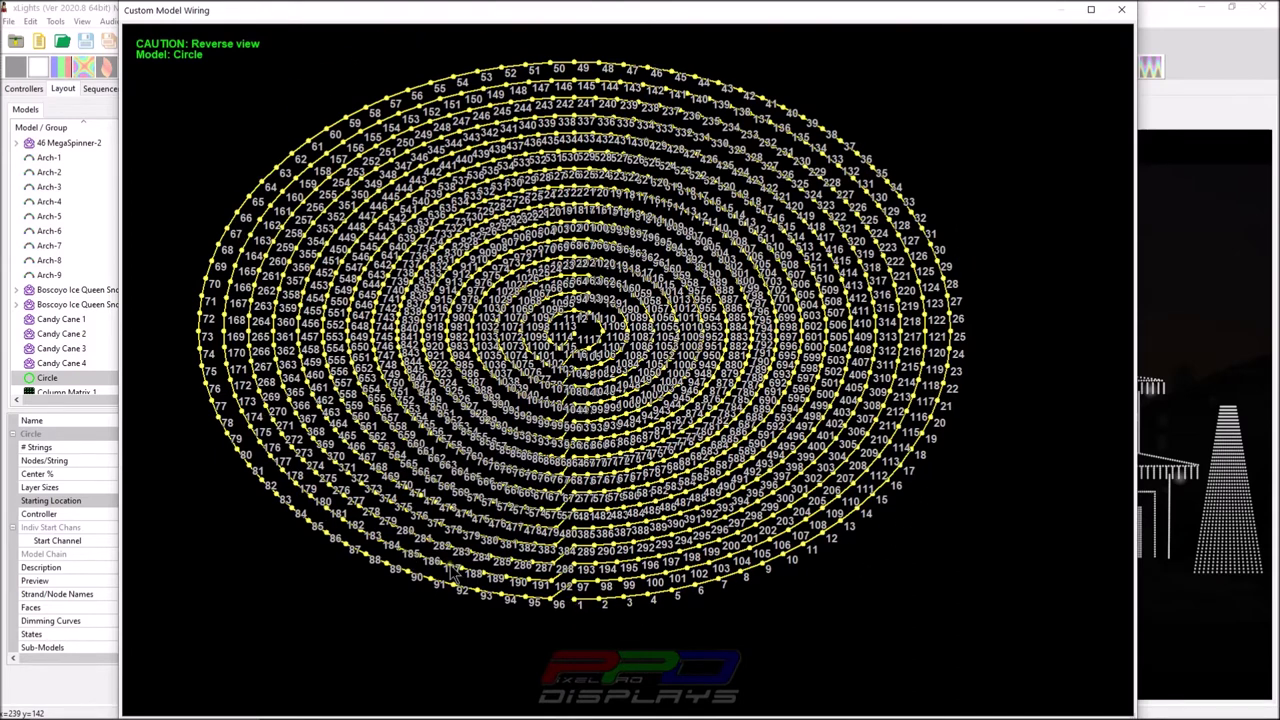
pyautogui.moveTo(210, 6); pyautogui.dragTo(788, 65)
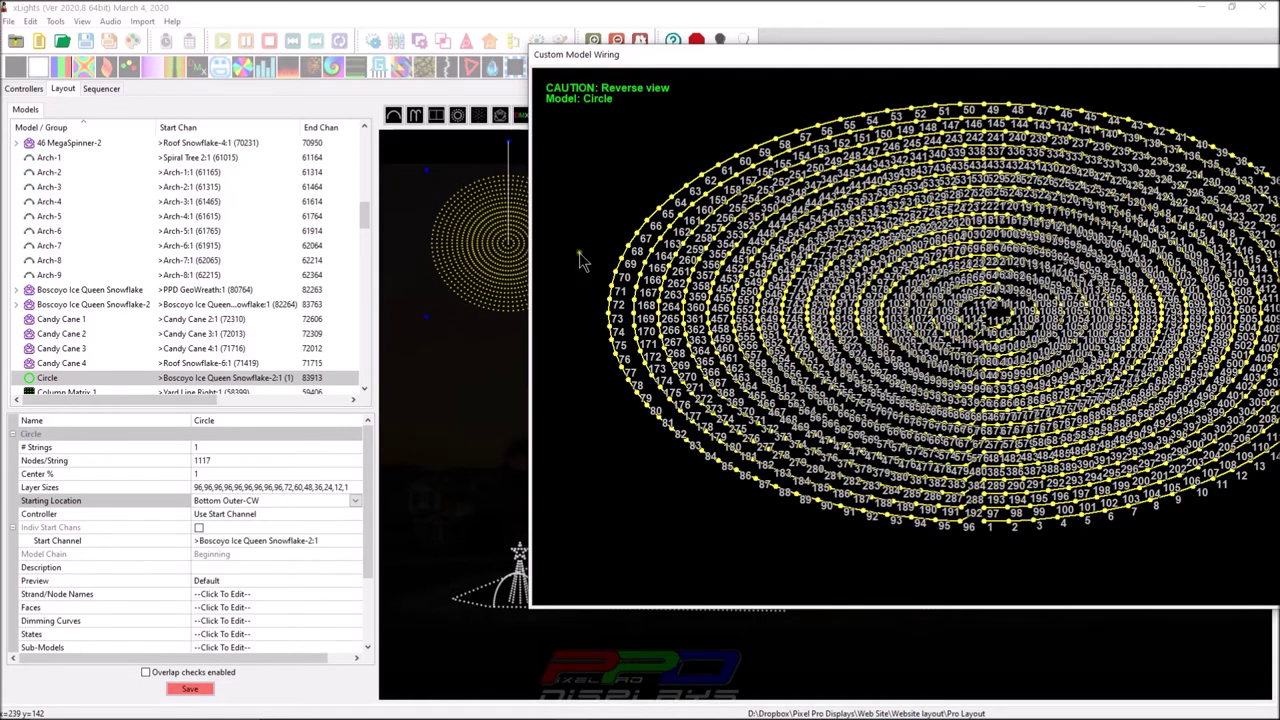
pyautogui.moveTo(664, 58); pyautogui.dragTo(158, 25)
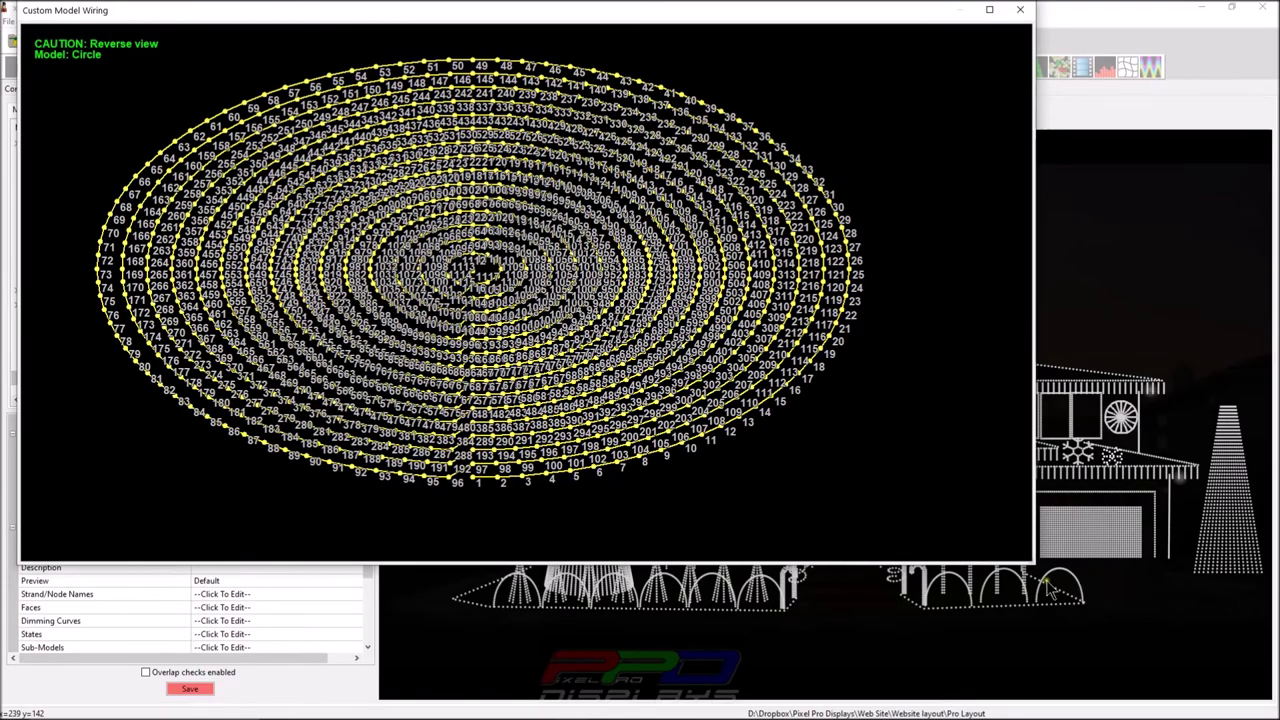
pyautogui.moveTo(1032, 562); pyautogui.dragTo(1166, 690)
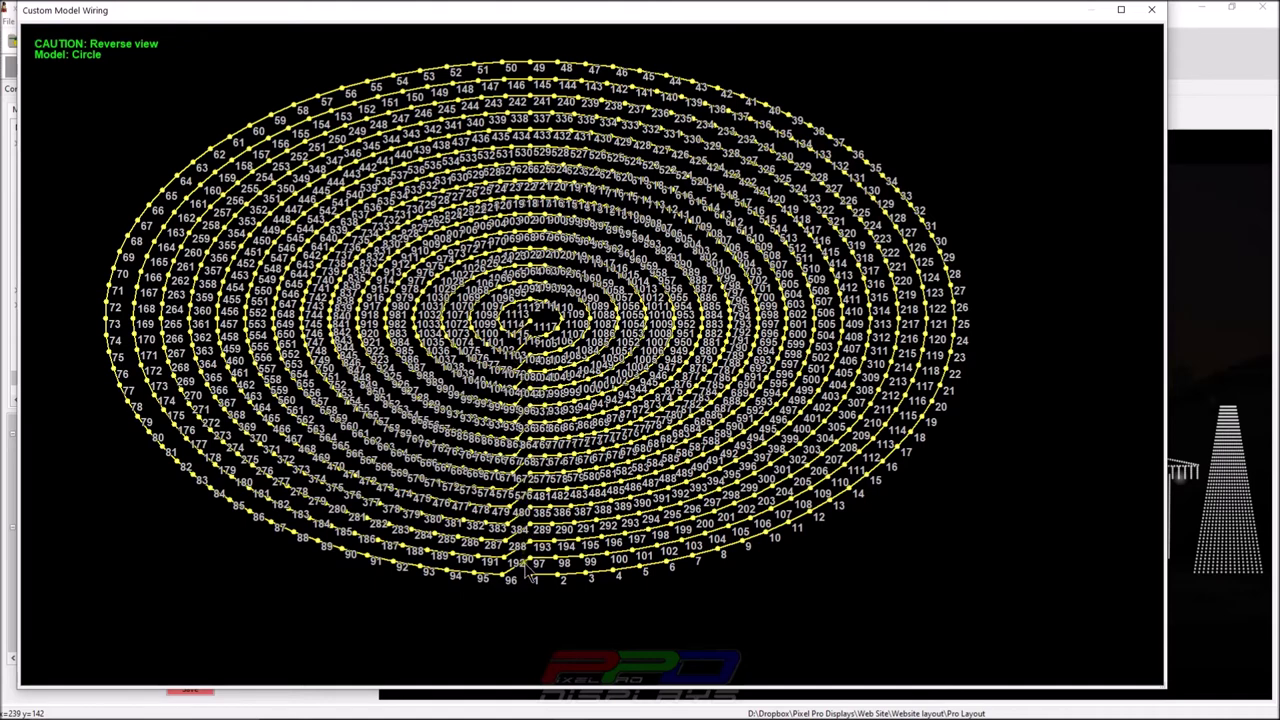
pyautogui.click(1152, 12)
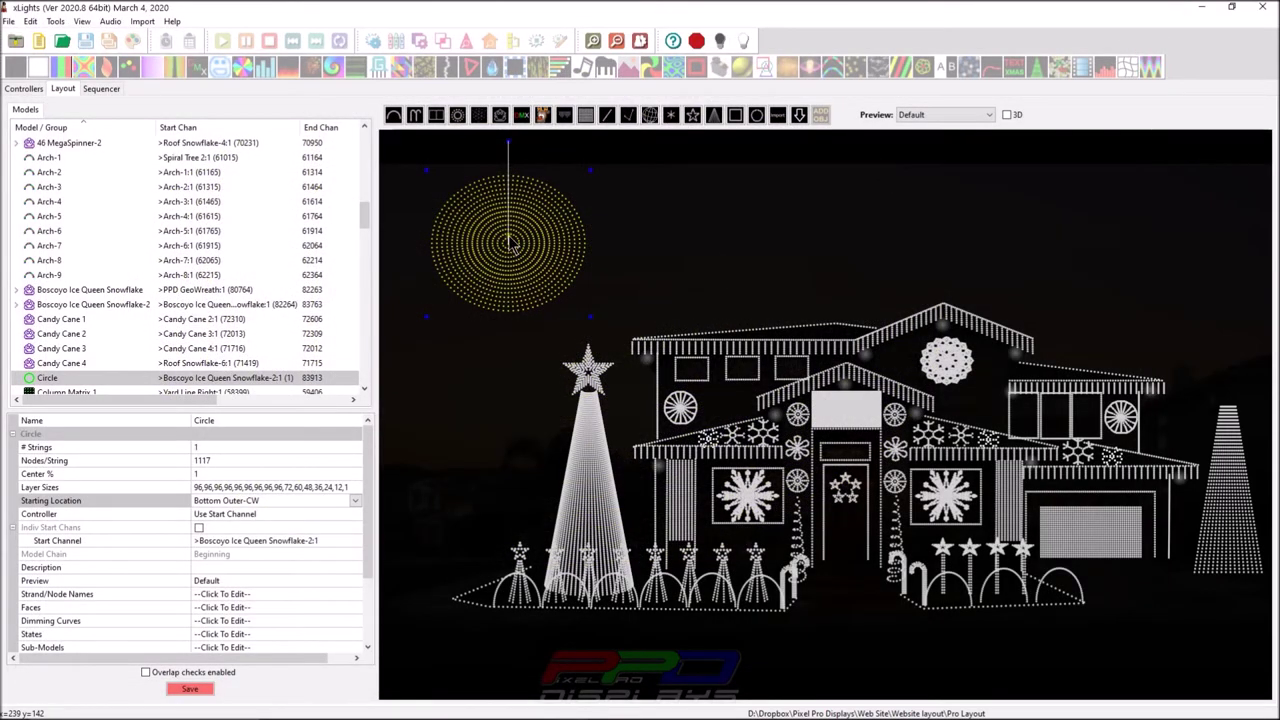
# Step: Shrink the circle model and position it slightly right in the sky, compared against the 46 MegaSpinner-1
pyautogui.moveTo(528, 262); pyautogui.dragTo(567, 252)
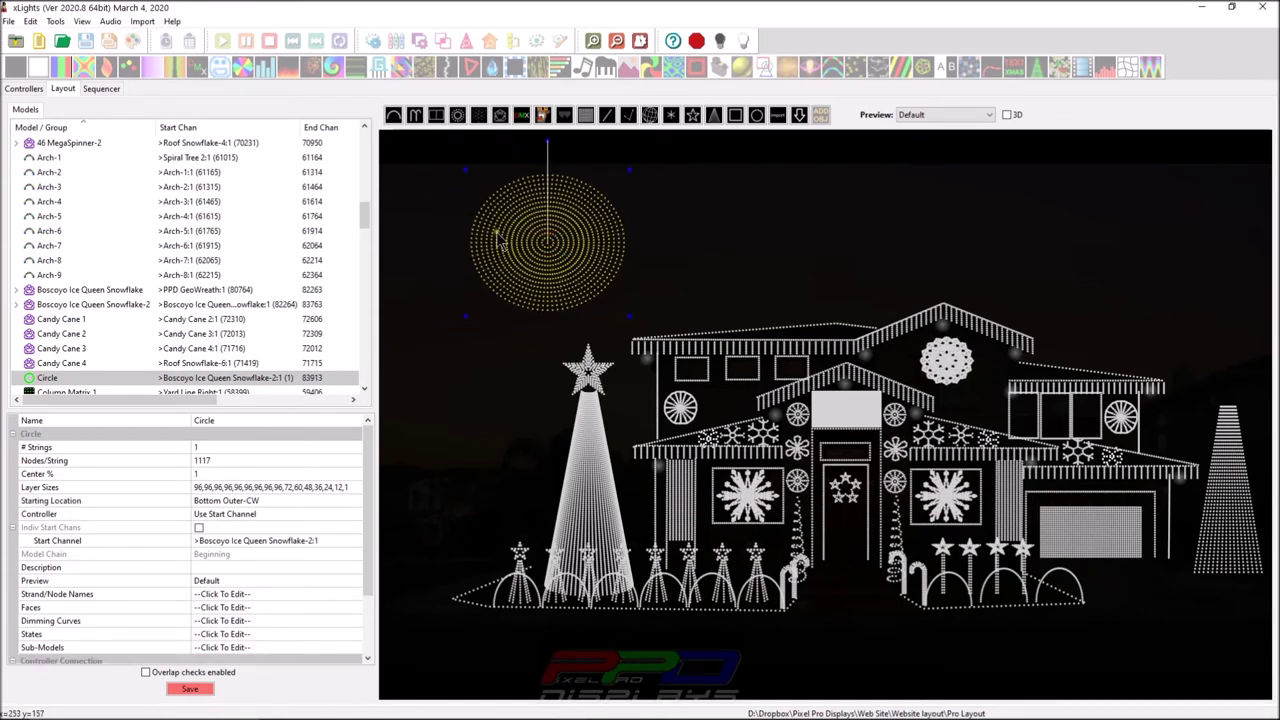
pyautogui.moveTo(465, 171); pyautogui.dragTo(553, 249)
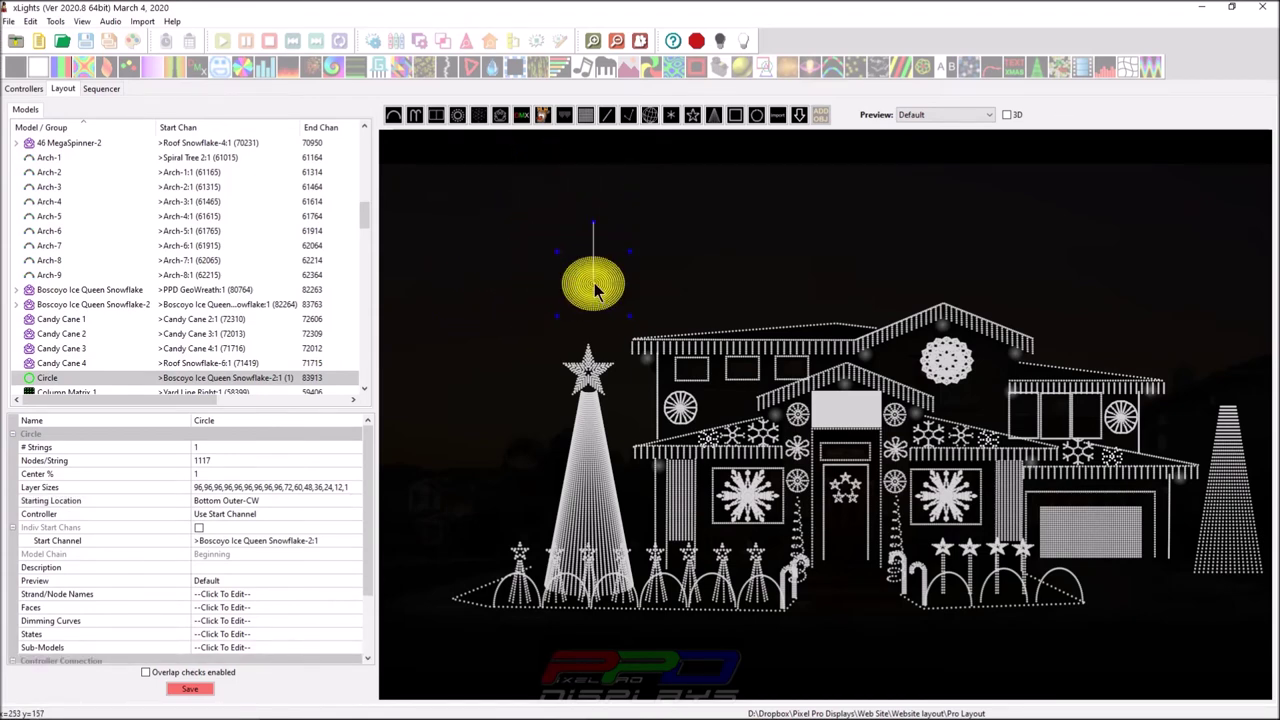
pyautogui.moveTo(595, 286)
pyautogui.mouseDown()
pyautogui.moveTo(686, 402)
pyautogui.moveTo(630, 362)
pyautogui.moveTo(557, 223)
pyautogui.moveTo(676, 425)
pyautogui.moveTo(620, 335)
pyautogui.moveTo(616, 296)
pyautogui.mouseUp()
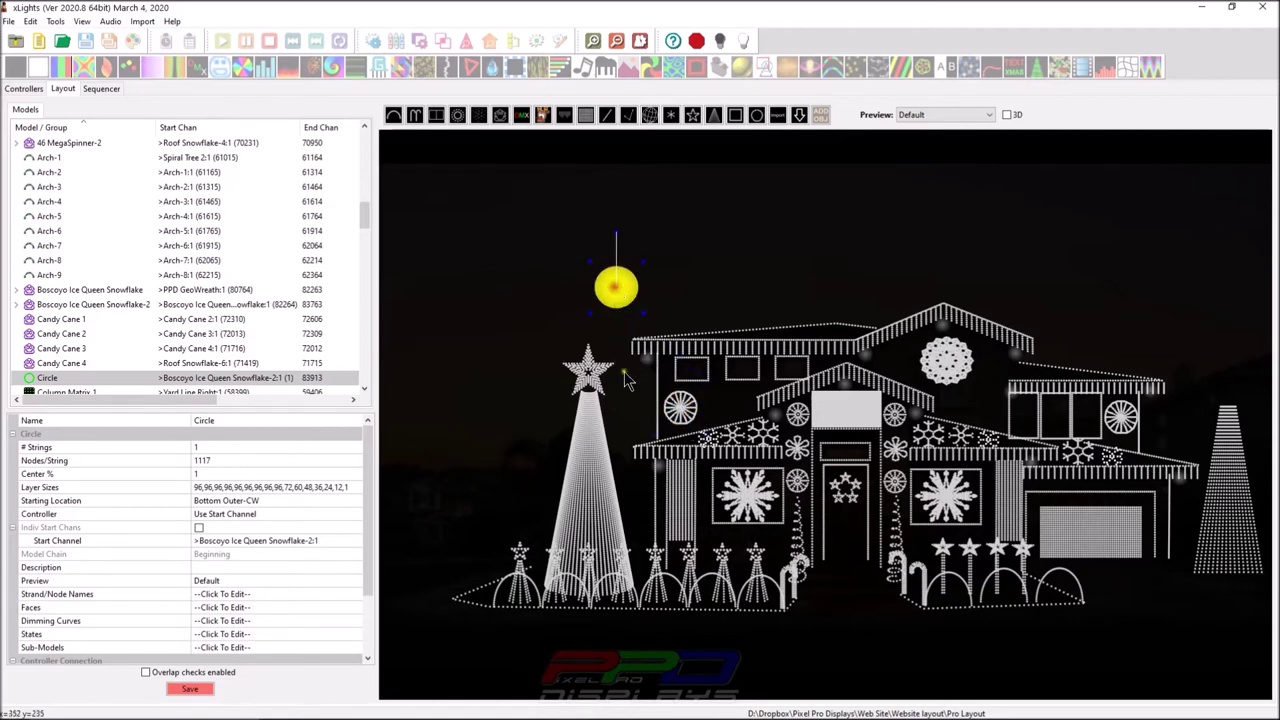
pyautogui.click(680, 407)
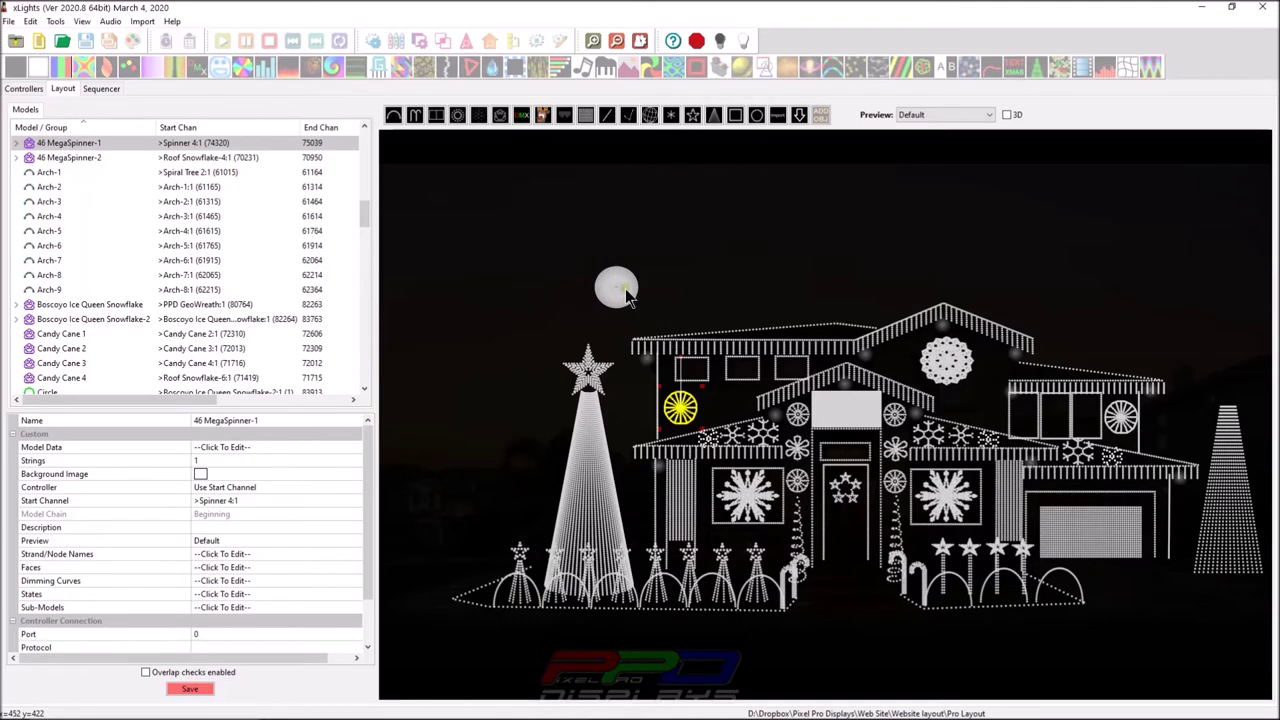
pyautogui.moveTo(617, 289); pyautogui.dragTo(573, 287)
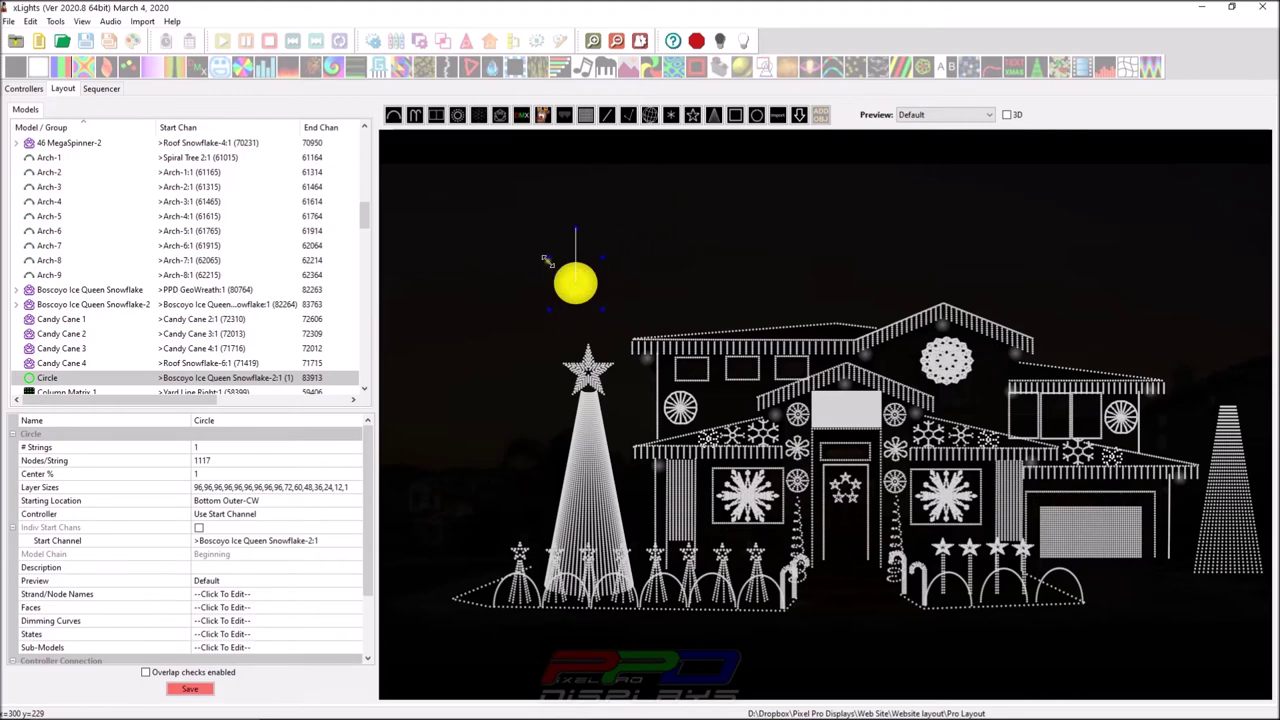
# Step: Drag the circle's top-left corner up and left to enlarge its concentric rings above the house
pyautogui.moveTo(546, 260); pyautogui.dragTo(478, 189)
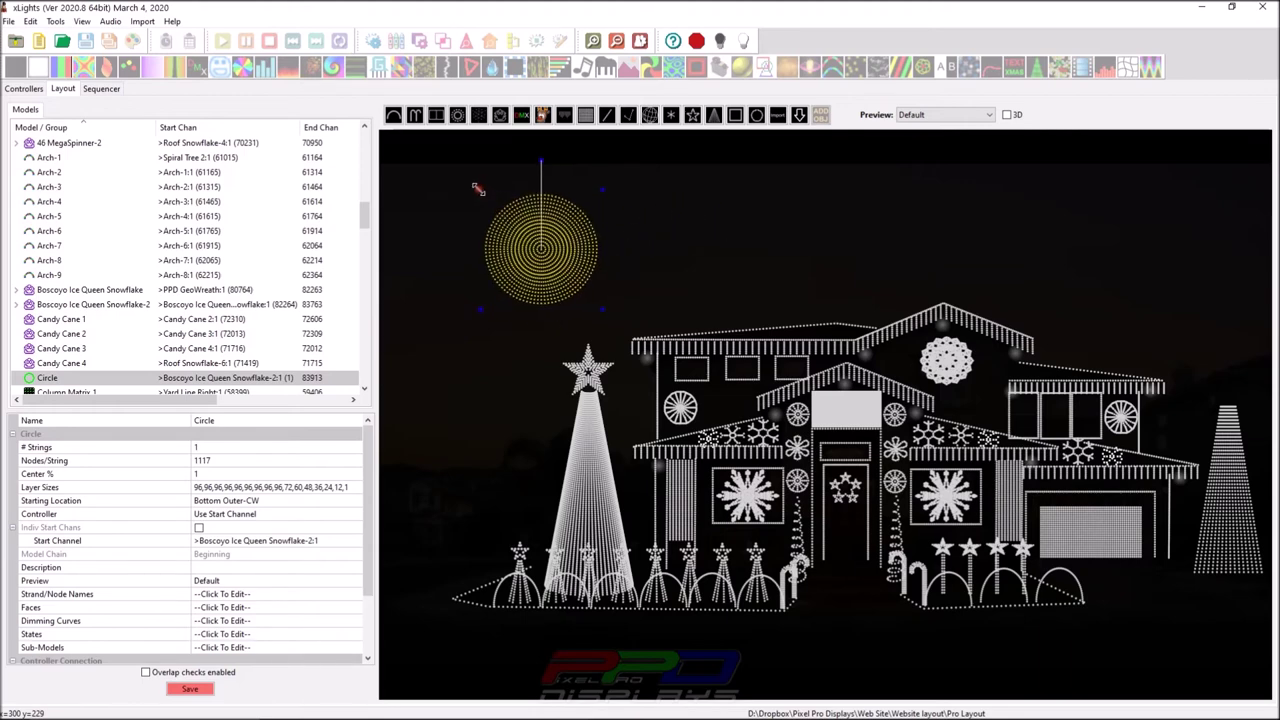